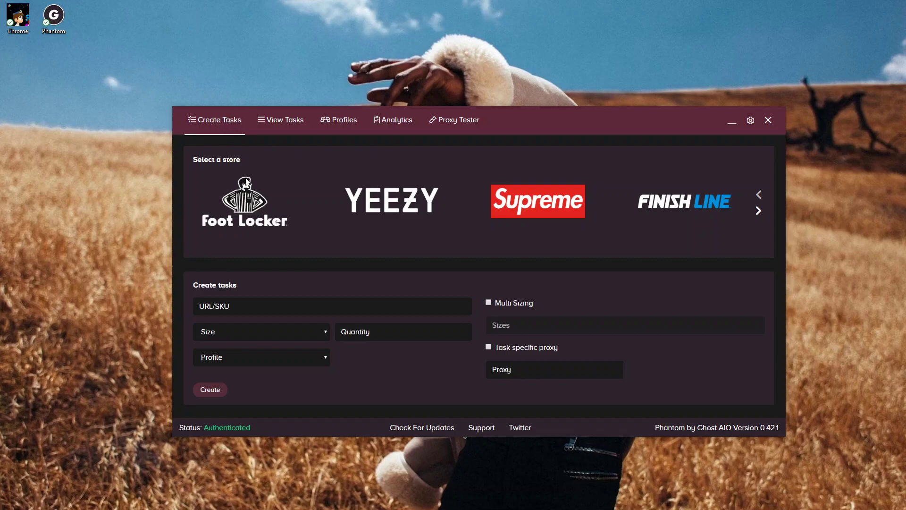
Choose Foot Locker as the task's store and enter SKU 676767676
left_click(254, 204)
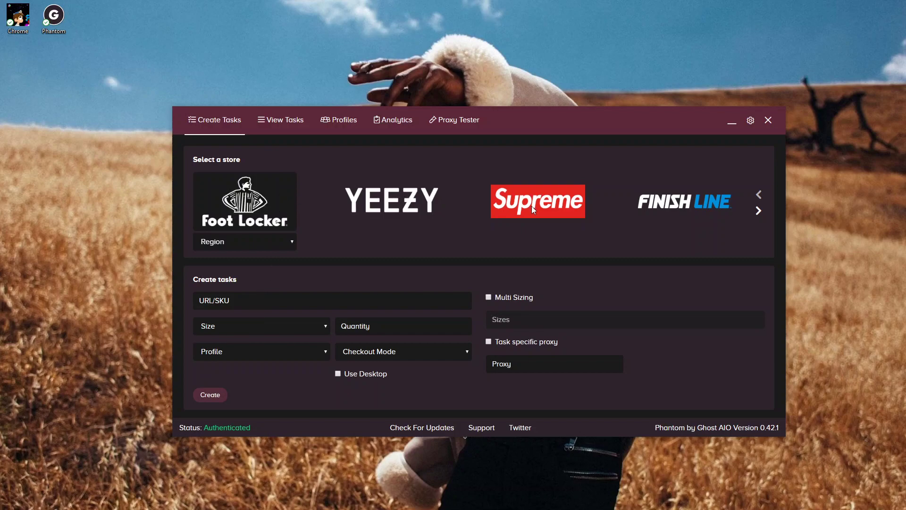
left_click(352, 299)
type("676767676")
Set the task's size to Random instead of 7.0
left_click(317, 326)
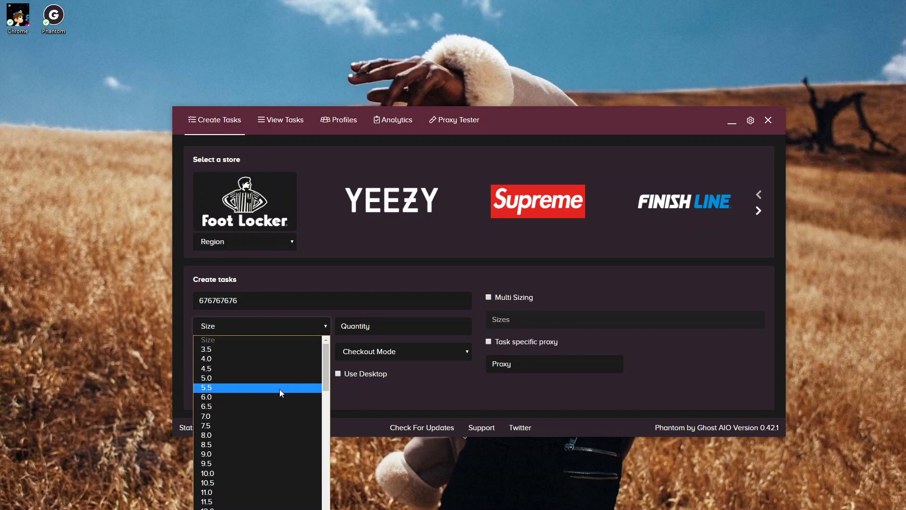
left_click(261, 416)
left_click(274, 328)
scroll(265, 364, "down", 10)
scroll(260, 472, "down", 3)
left_click(213, 501)
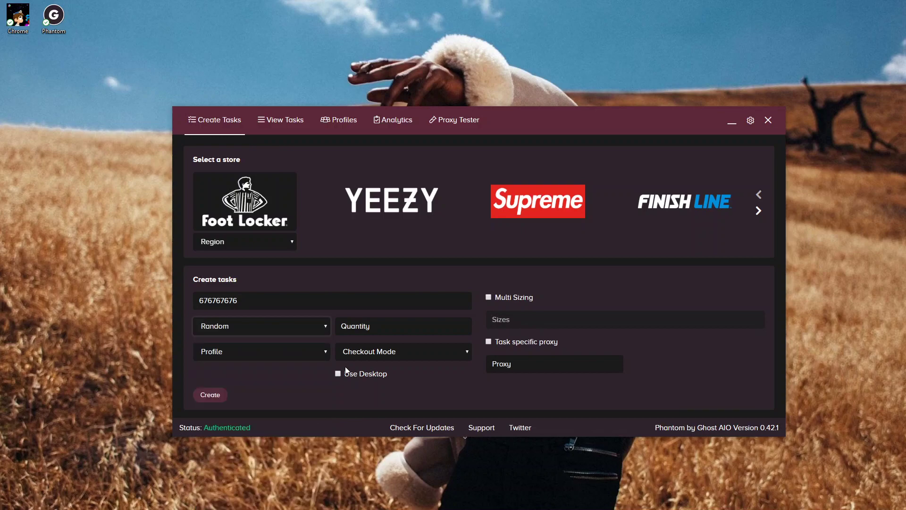
Enter a quantity of 1 and switch Multi Sizing on
left_click(355, 326)
type("1")
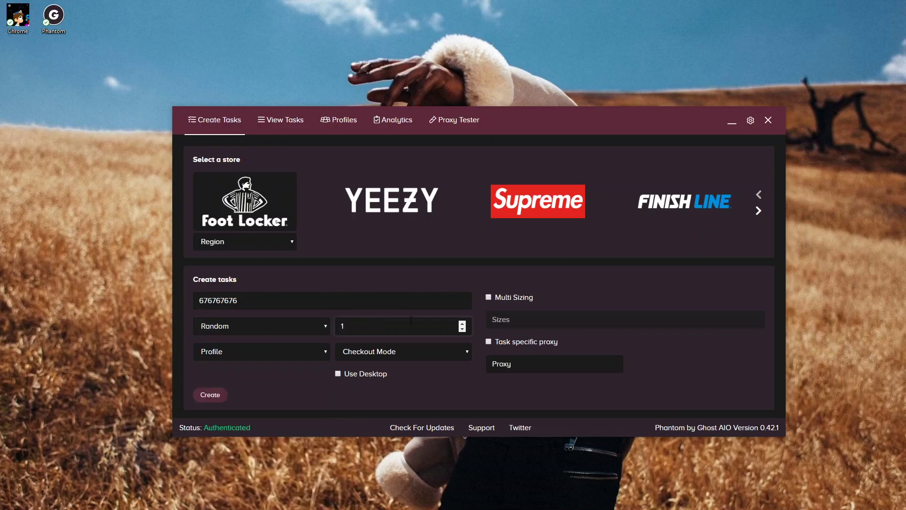
left_click(489, 293)
left_click(489, 297)
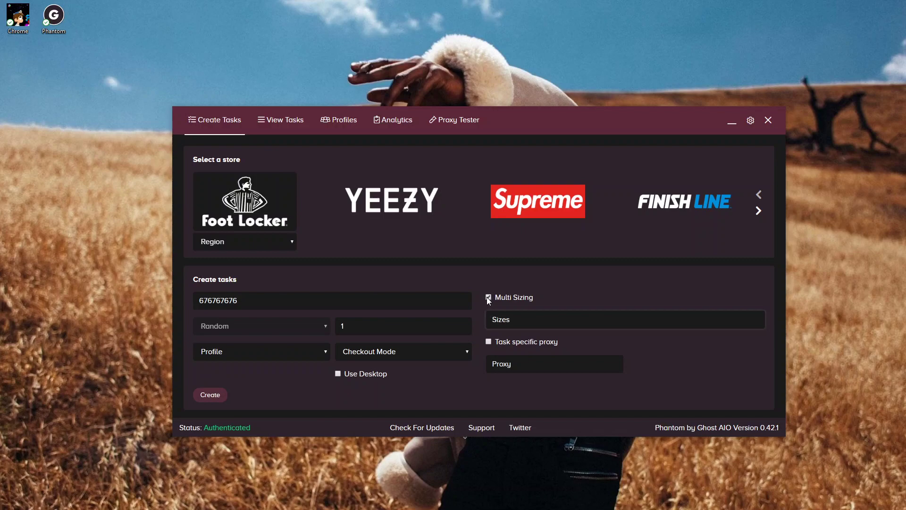
Turn Multi Sizing off, pick profile Test and No Pre-Cart (Saves Cookies) checkout mode, then view tasks
left_click(489, 297)
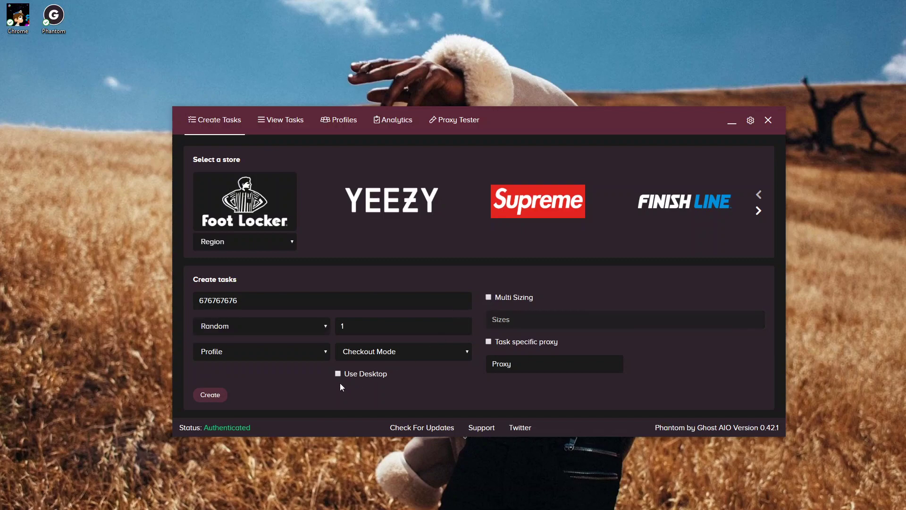
left_click(287, 350)
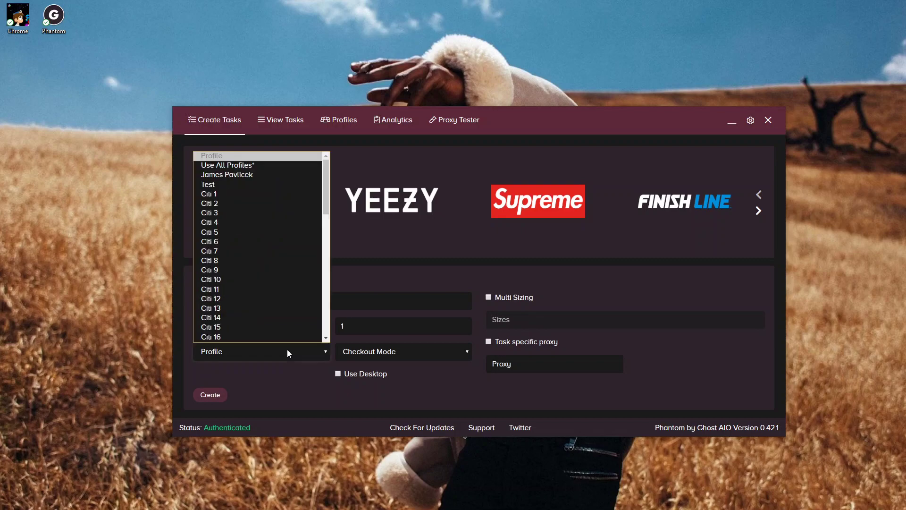
left_click(249, 186)
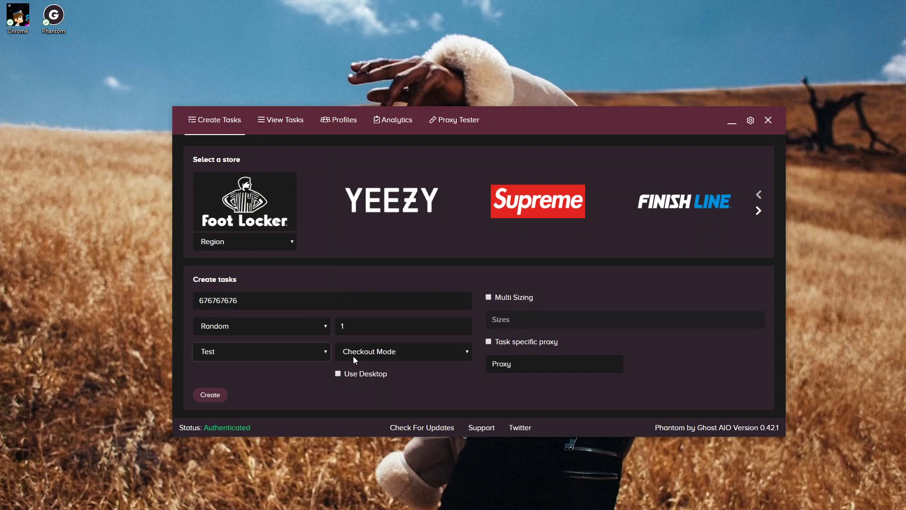
left_click(375, 353)
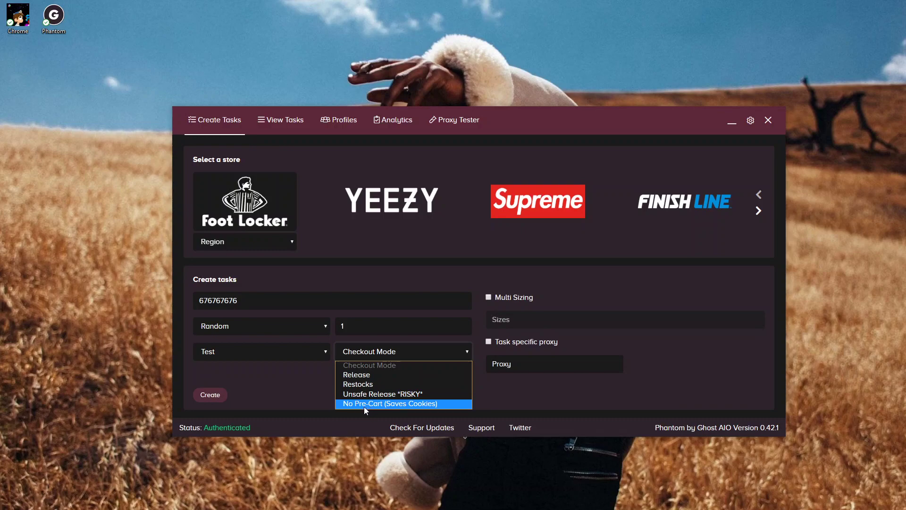
left_click(364, 405)
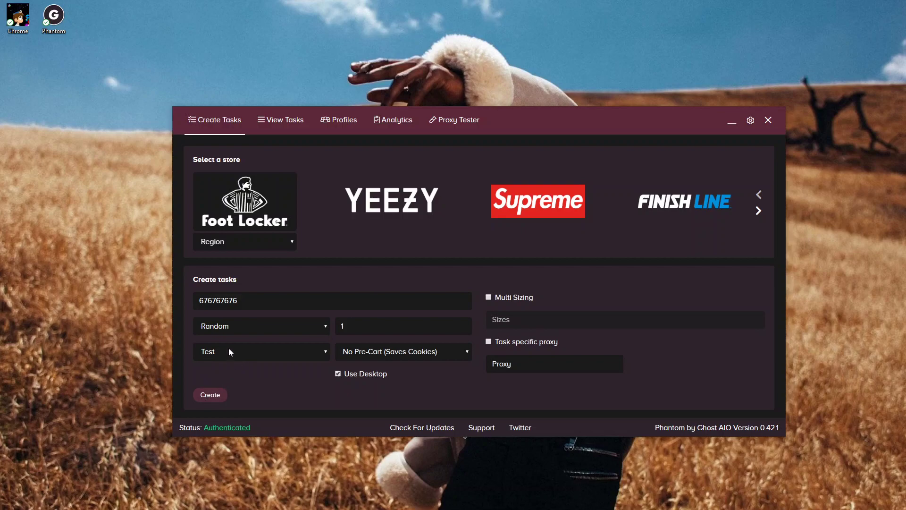
left_click(272, 125)
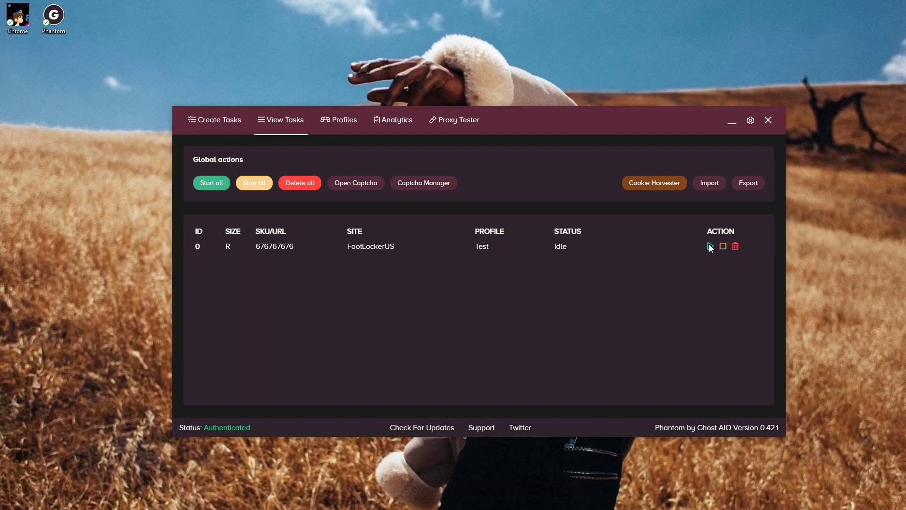
Start task 0, then stop it once it asks for manual cookie generation
left_click(711, 246)
left_click(723, 246)
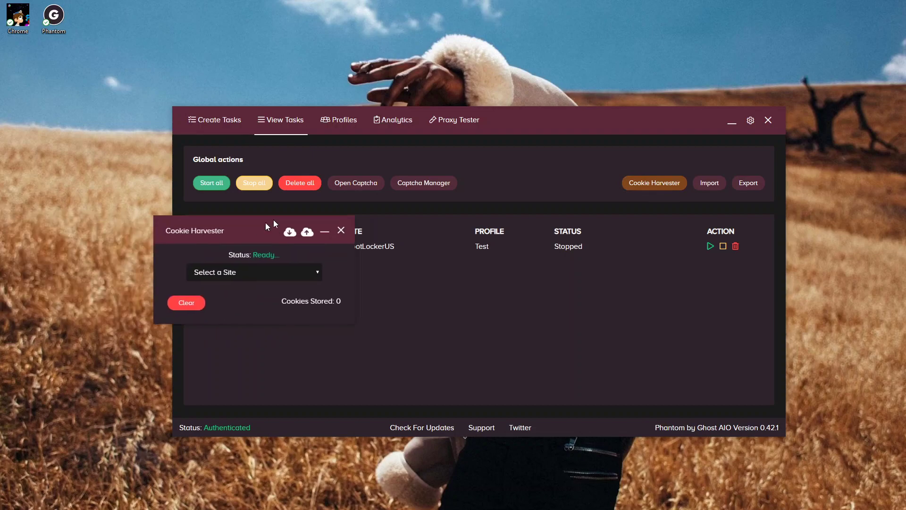
Open the Cookie Harvester beside the main window, set its site to FootLockerUS, and minimise it
left_click_drag(277, 227, 586, 291)
left_click_drag(536, 118, 394, 44)
left_click_drag(602, 281, 749, 342)
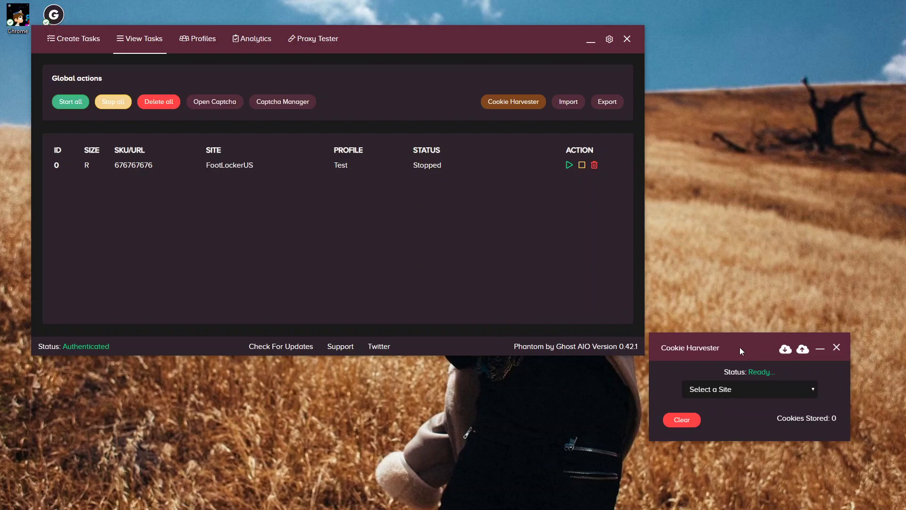
left_click(750, 390)
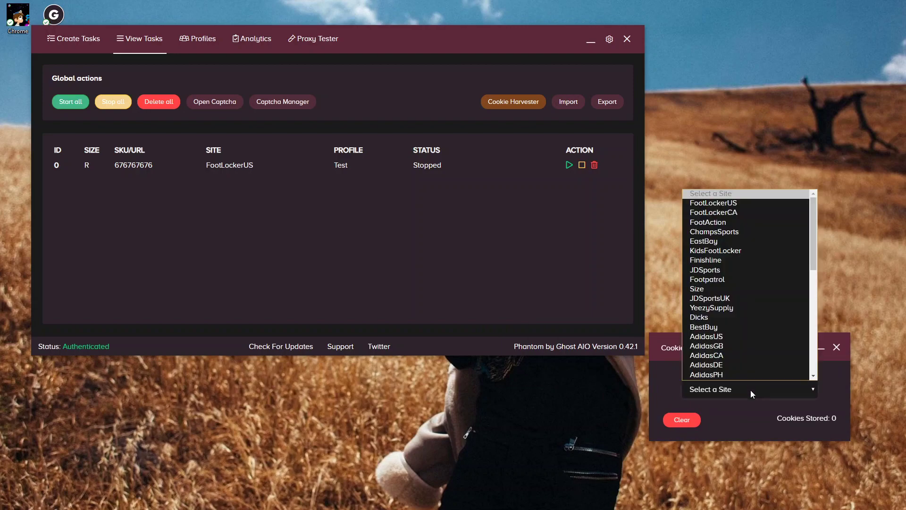
scroll(749, 307, "down", 1)
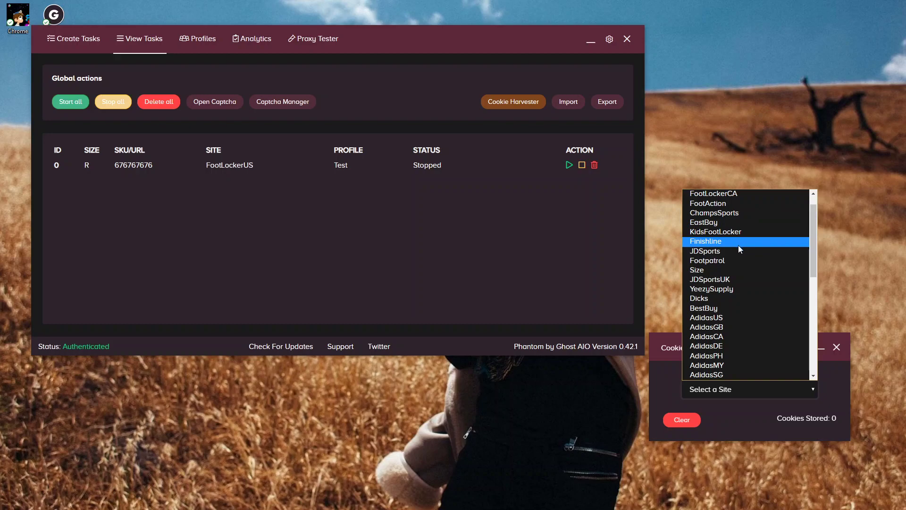
scroll(739, 259, "up", 1)
left_click(733, 204)
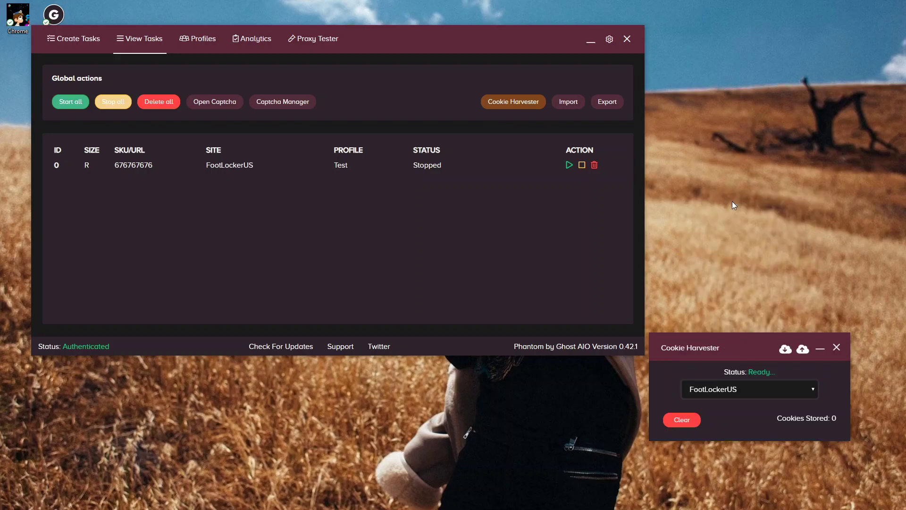
left_click_drag(740, 335, 752, 142)
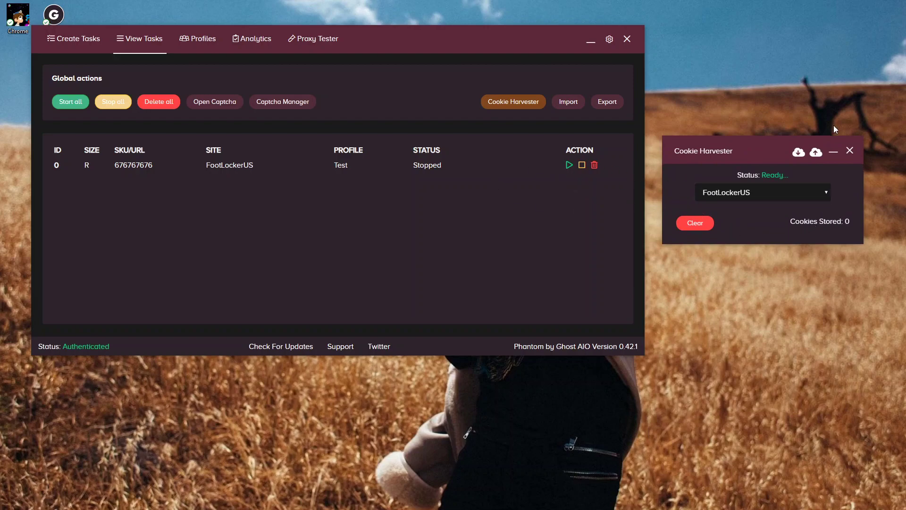
left_click(834, 150)
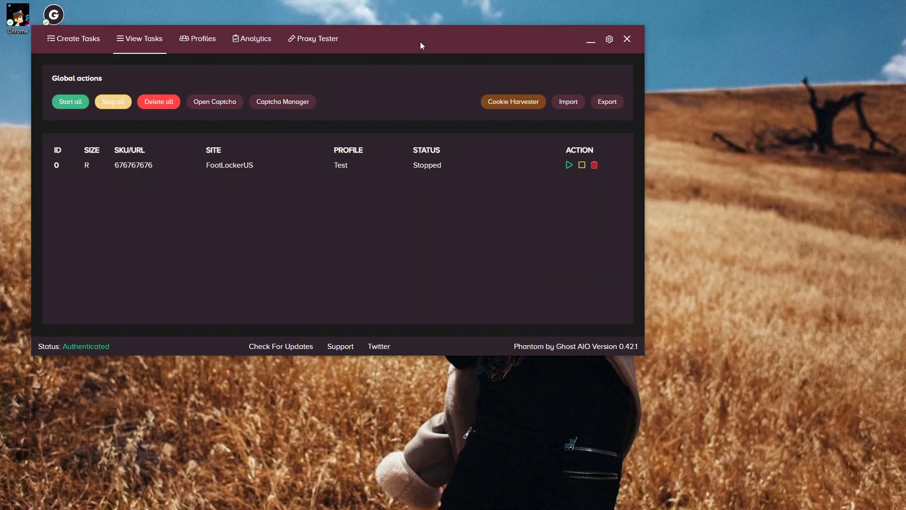
Open and close a Captcha Harvester, try Captcha Manager, then show the empty Profiles page
left_click_drag(422, 44, 520, 114)
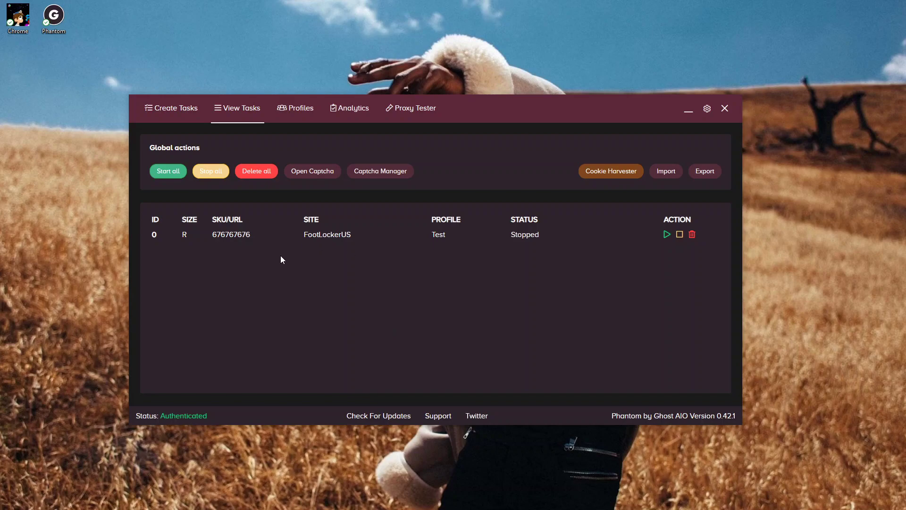
left_click(307, 170)
left_click_drag(634, 120, 796, 129)
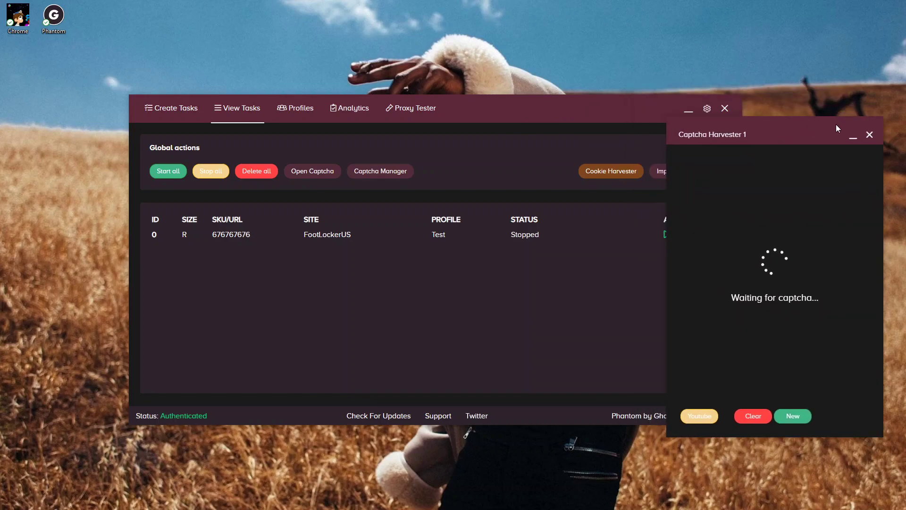
left_click(869, 134)
left_click(395, 175)
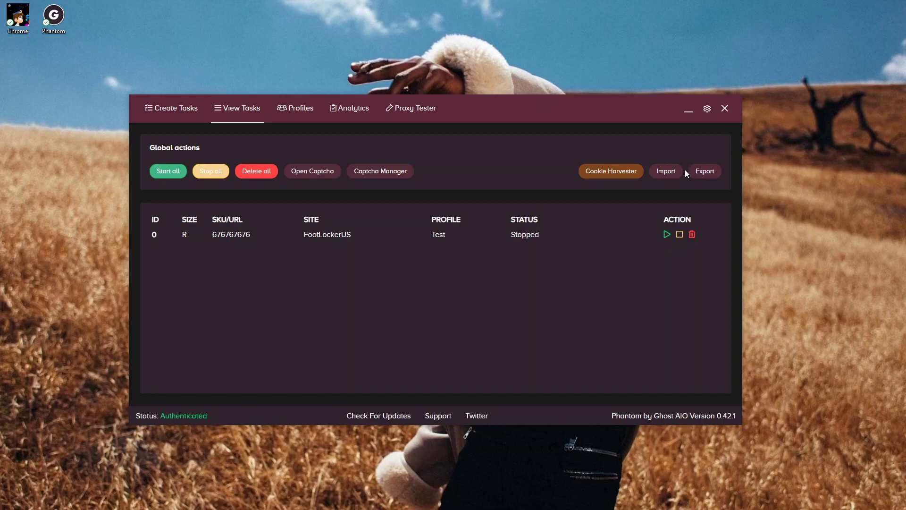
left_click(297, 117)
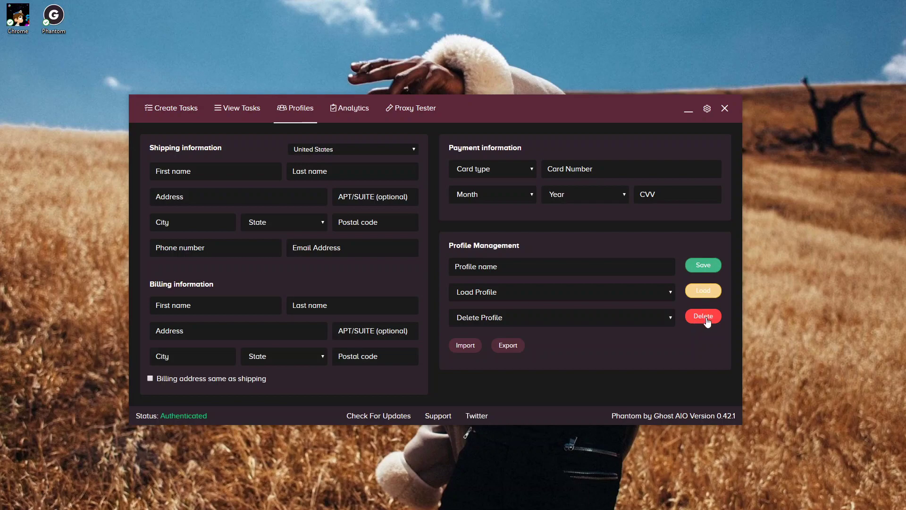
left_click(343, 107)
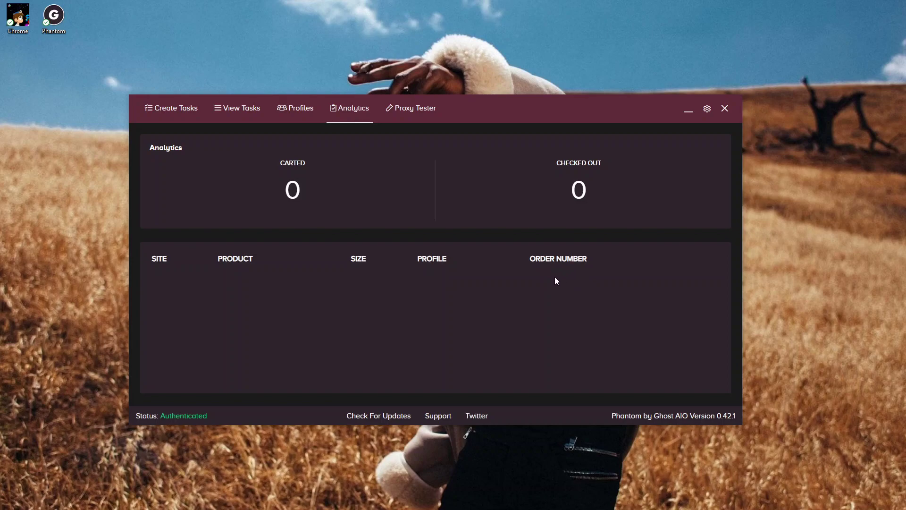
Test proxy 0 against FootLocker US in the Proxy Tester, getting 156ms
left_click(401, 117)
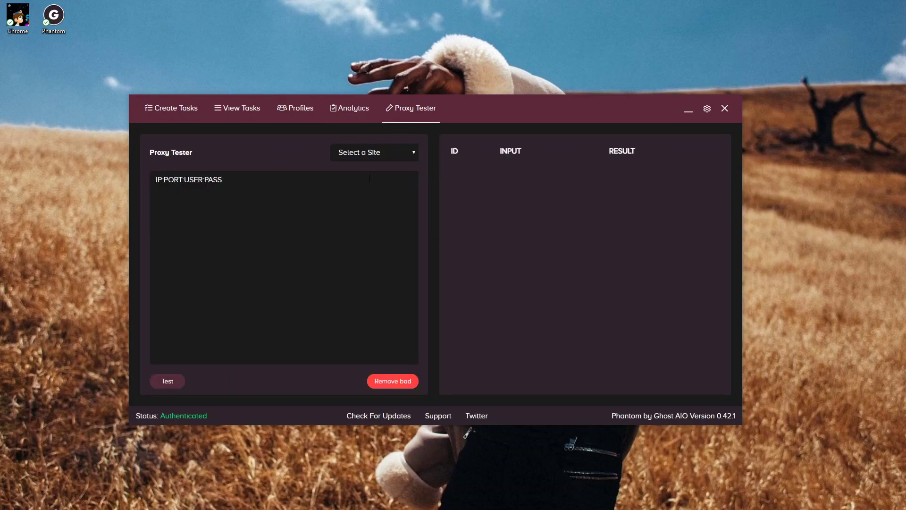
left_click(380, 157)
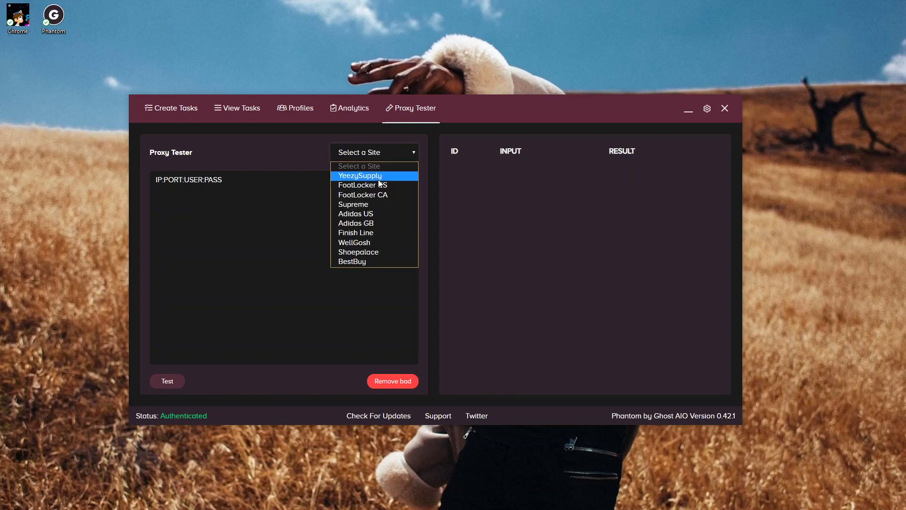
left_click(378, 185)
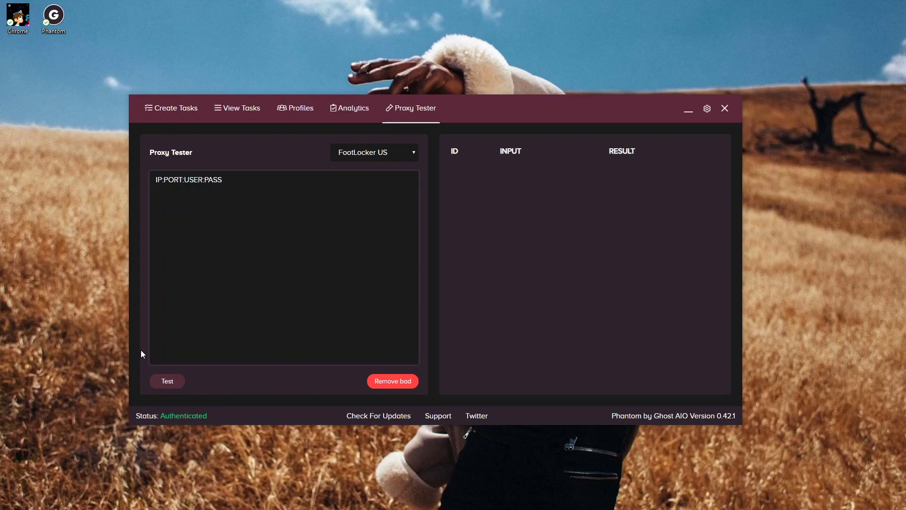
left_click(167, 381)
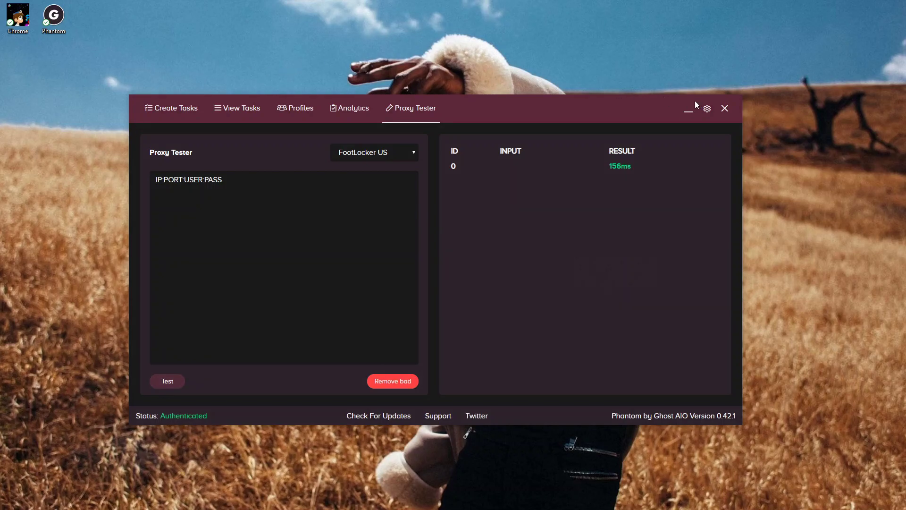
Review the 2000 retry delay and save the notification and proxy settings
left_click(707, 108)
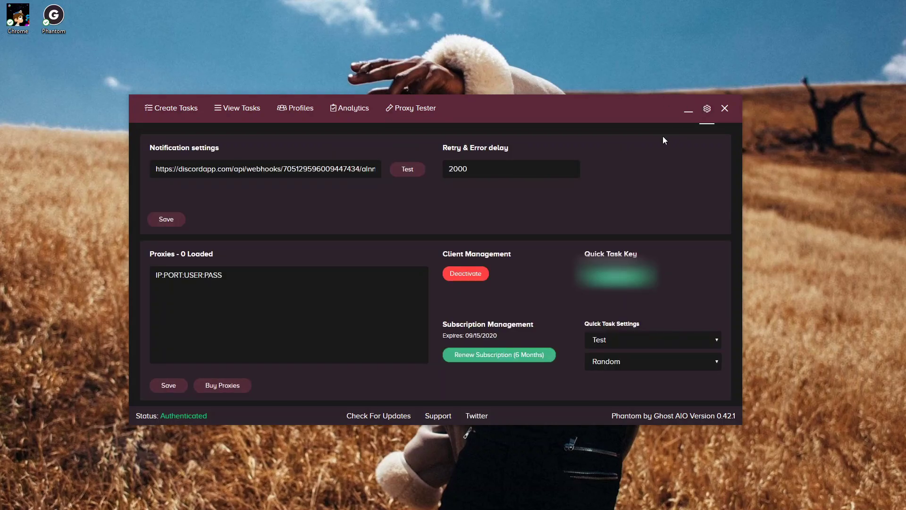
mouse_move(203, 169)
left_mouse_down()
mouse_move(232, 168)
mouse_move(202, 168)
left_mouse_up()
left_click_drag(468, 168, 456, 168)
left_click(475, 166)
left_click(170, 219)
left_click(171, 384)
Check the Quick Task size option, leaving it on Random
left_click(628, 361)
scroll(622, 213, "up", 8)
left_click(651, 361)
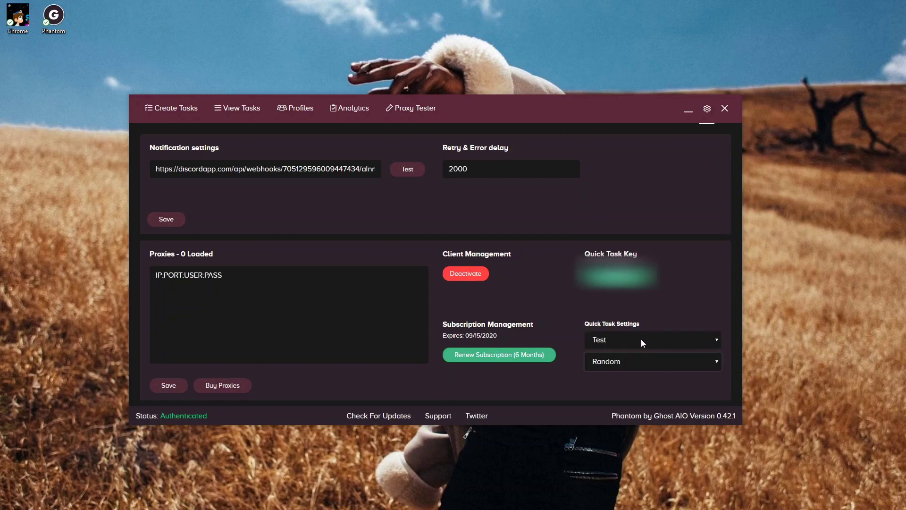